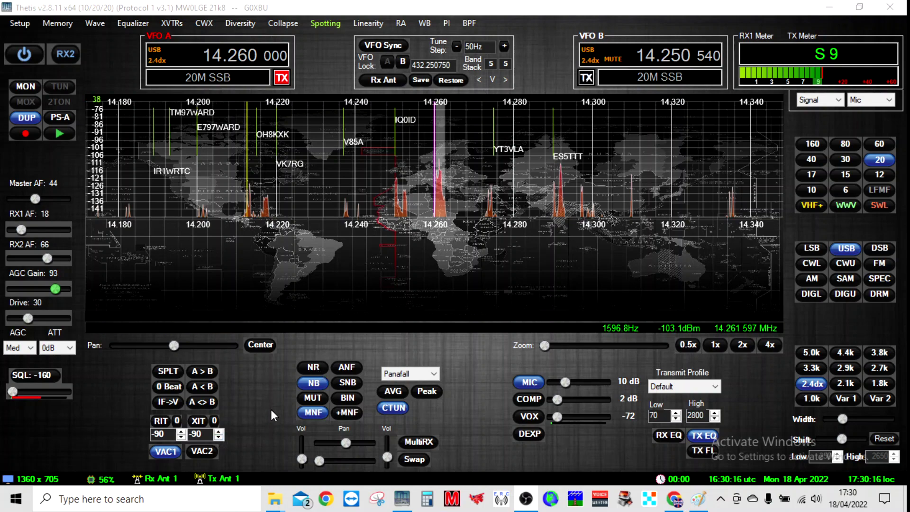
# Open the radio setup's appearance settings, view the list of available skins, and minimise the setup window
pyautogui.click(19, 23)
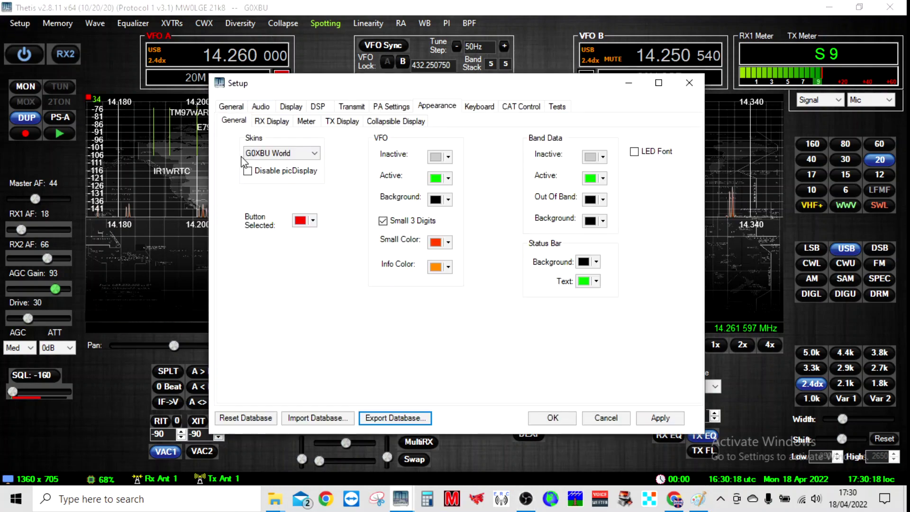
pyautogui.click(278, 154)
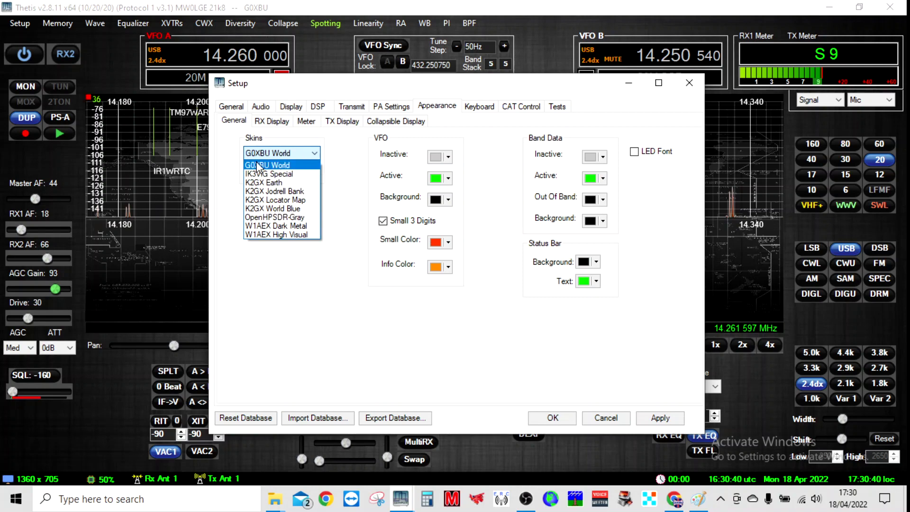
pyautogui.click(397, 89)
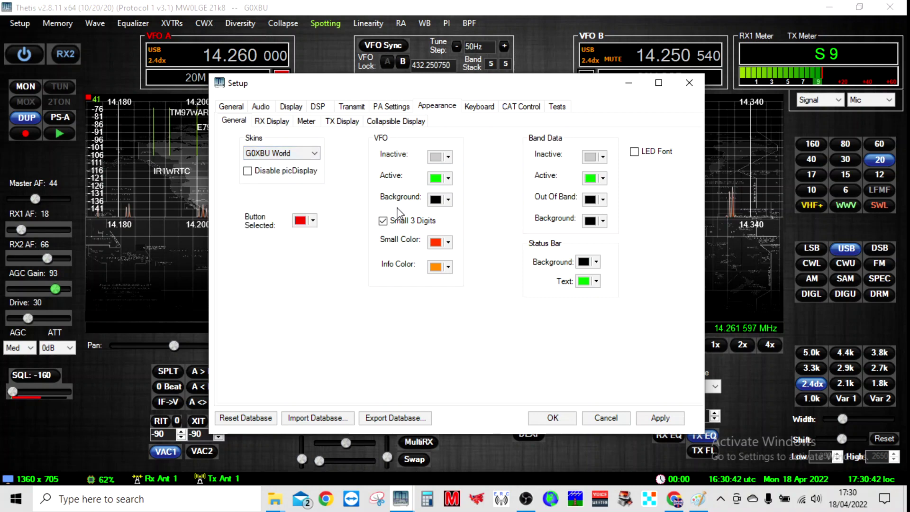
pyautogui.moveTo(529, 114); pyautogui.dragTo(475, 101)
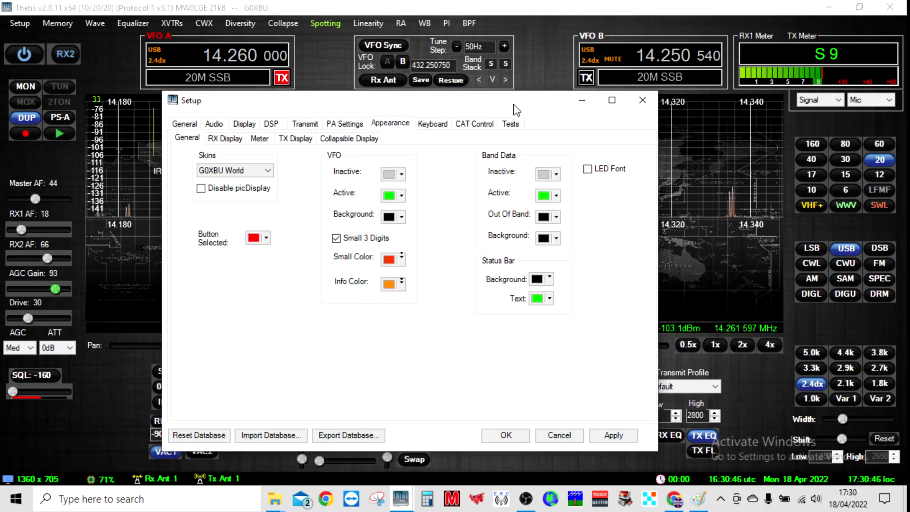
pyautogui.click(583, 101)
# Switch to the File Explorer window showing the Console folder and go up to the OpenHPSDR Skins folder
pyautogui.moveTo(280, 505)
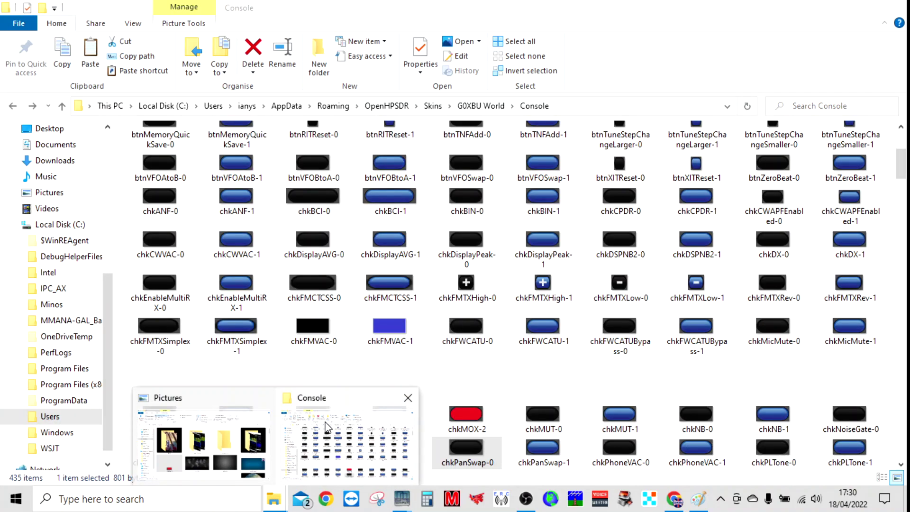
pyautogui.click(333, 406)
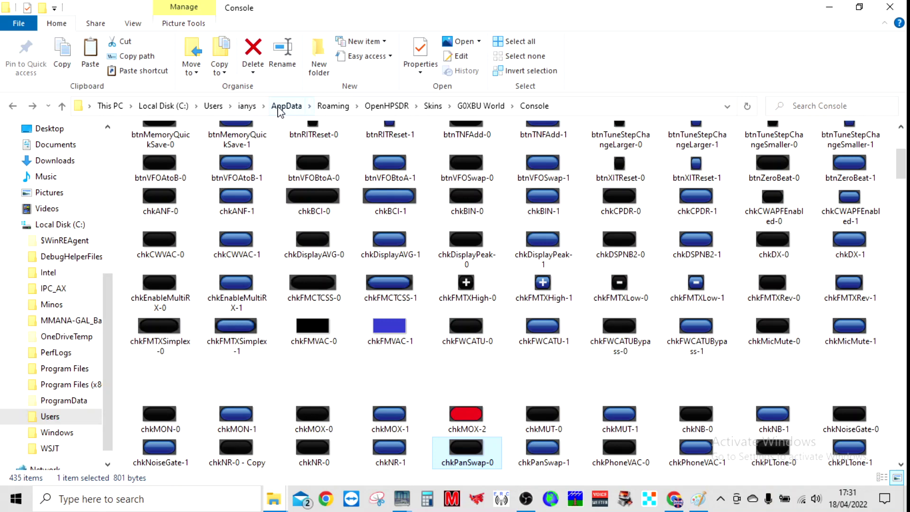
pyautogui.click(133, 22)
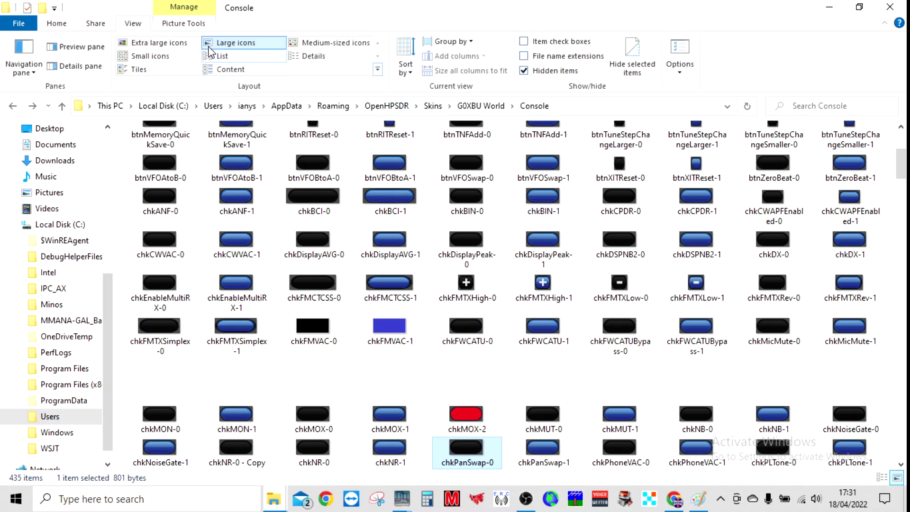
pyautogui.click(59, 25)
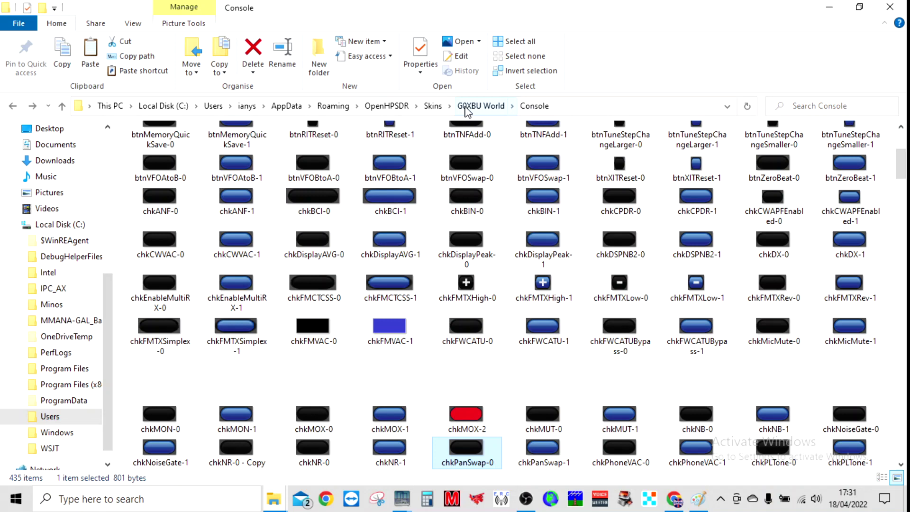
pyautogui.click(433, 106)
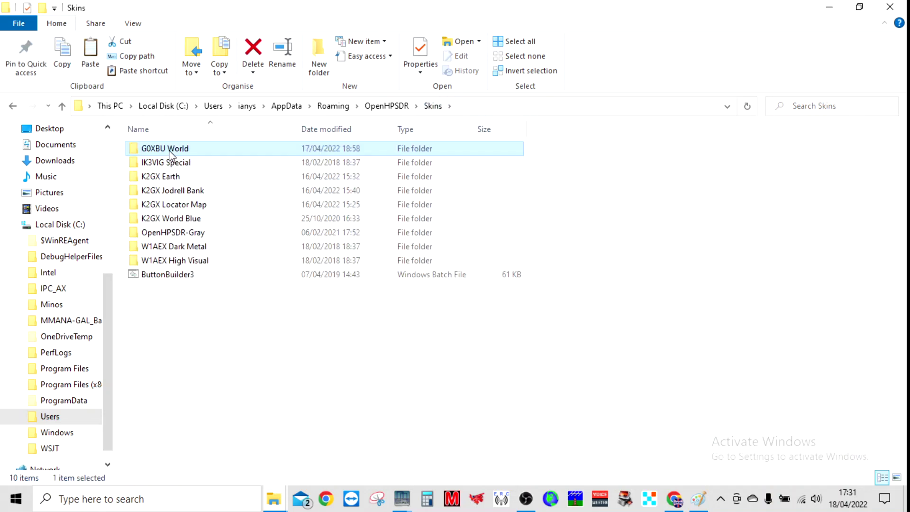
pyautogui.moveTo(171, 153)
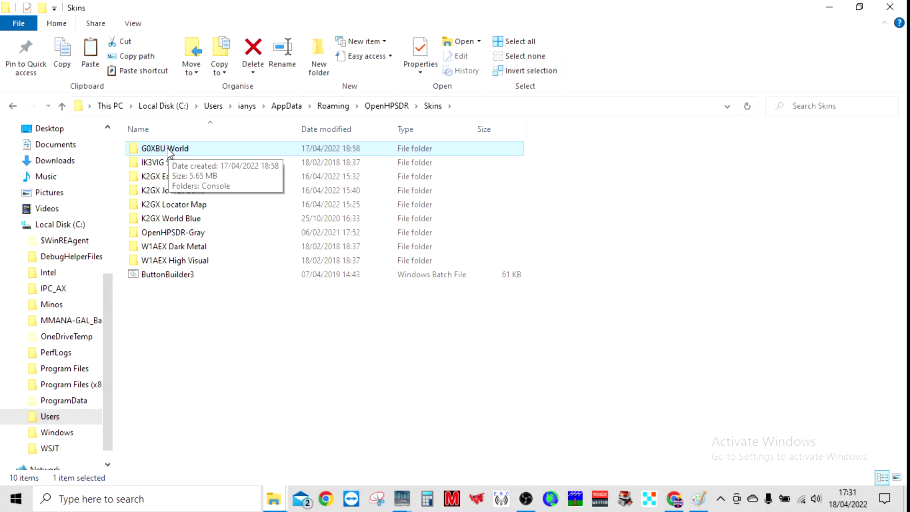
pyautogui.rightClick(167, 147)
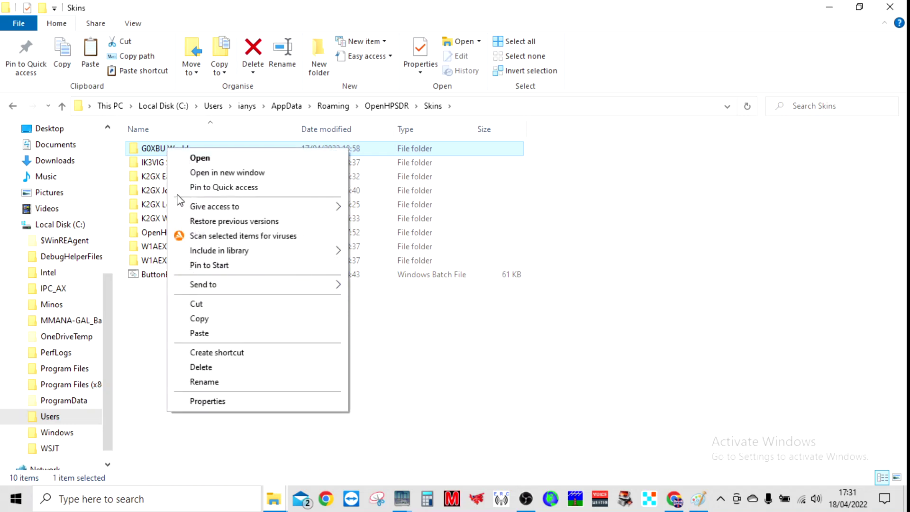
pyautogui.click(161, 327)
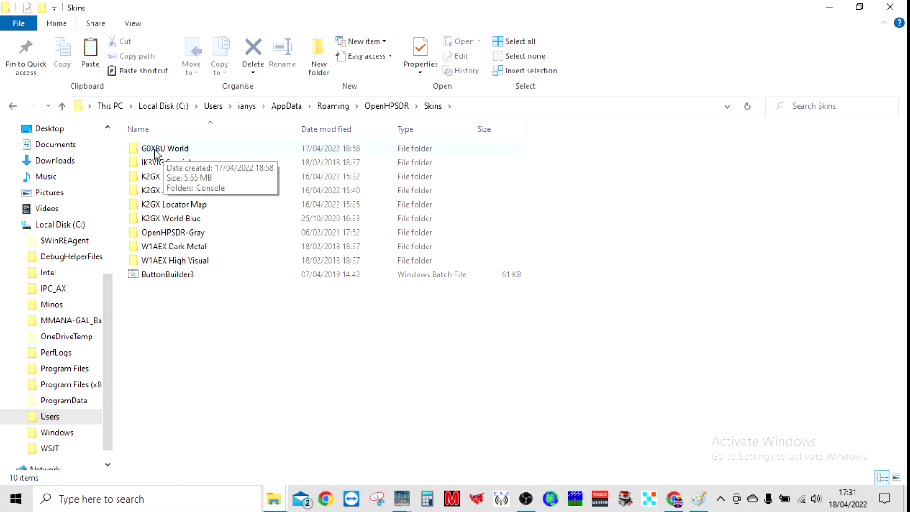
# Open the Console folder inside the G0XBU World skin and locate the picDisplay background image
pyautogui.doubleClick(158, 149)
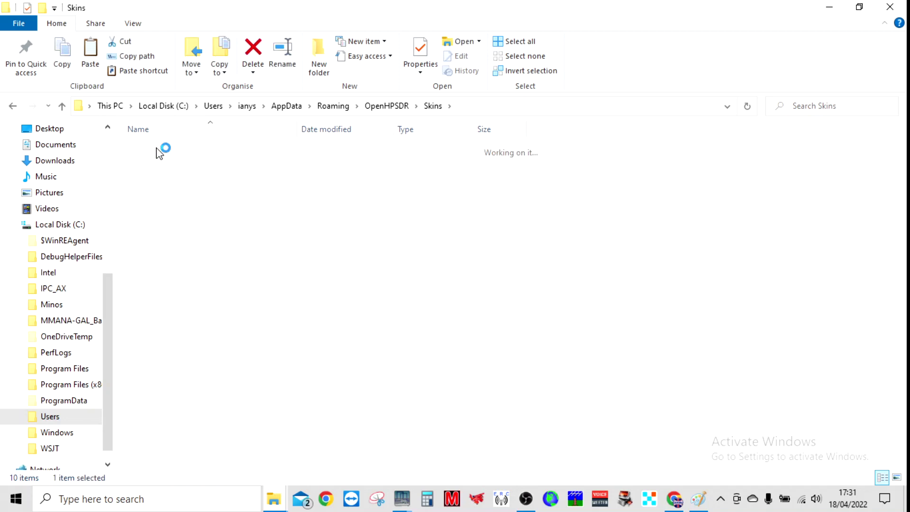
pyautogui.doubleClick(158, 150)
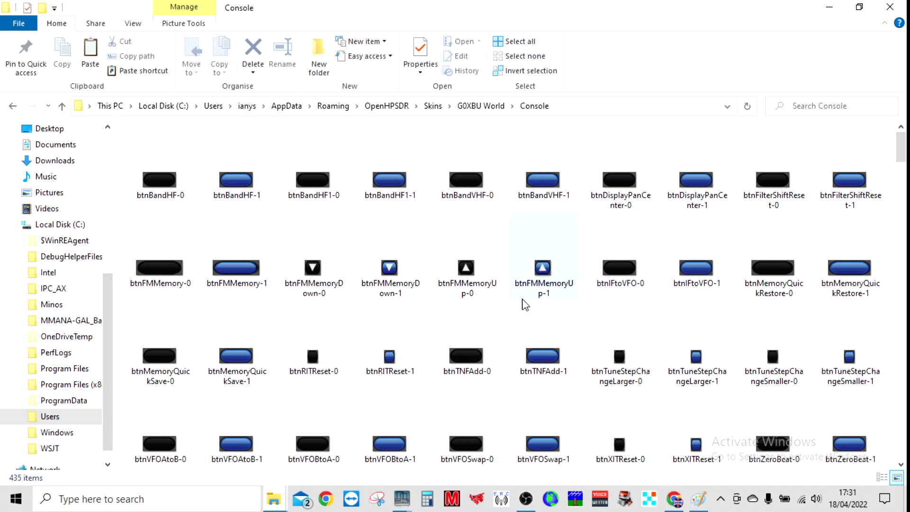
pyautogui.moveTo(517, 317)
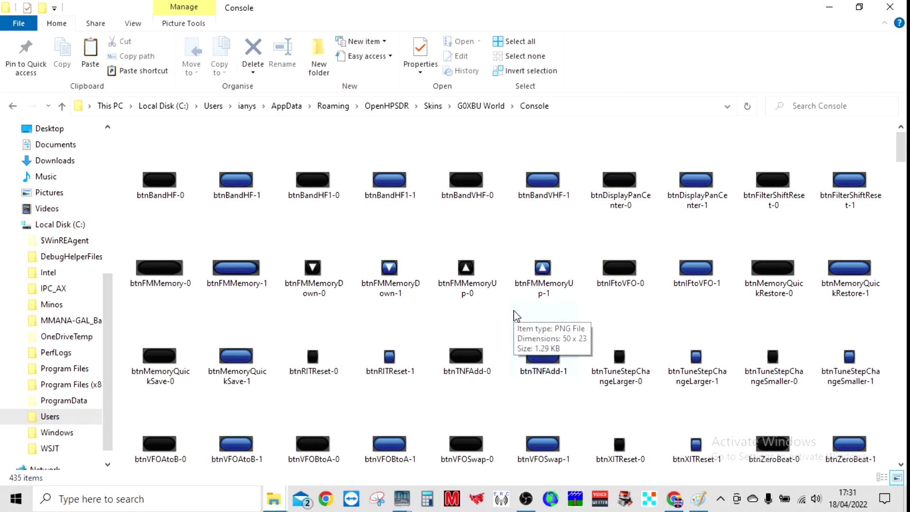
pyautogui.press('p')
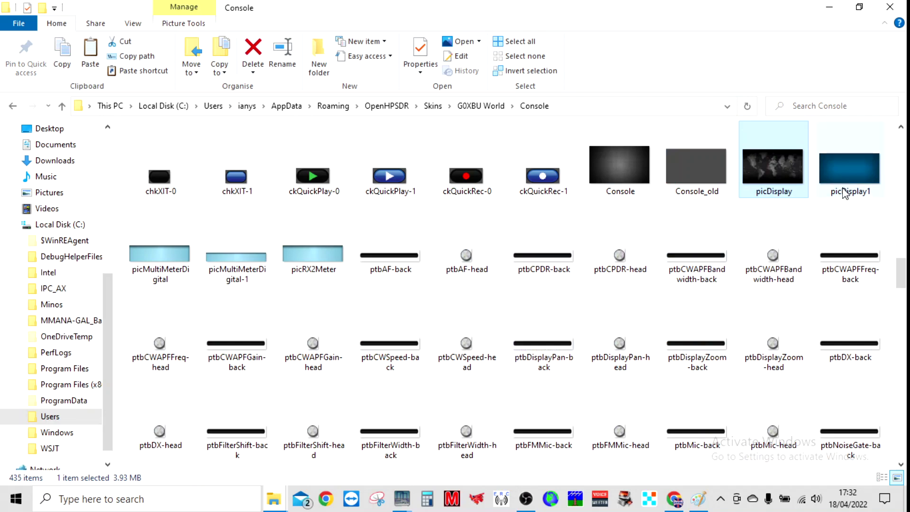
pyautogui.moveTo(851, 181)
pyautogui.moveTo(769, 169)
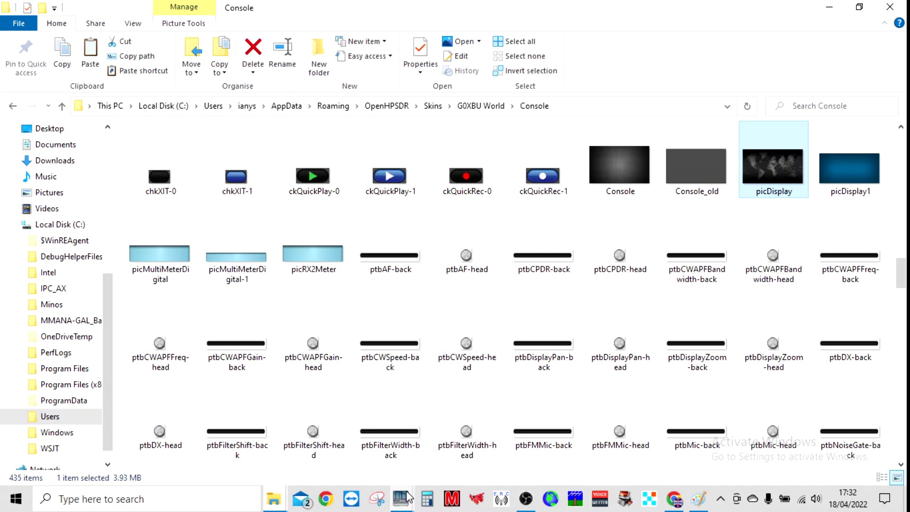
# Switch to the main Thetis window and close the program
pyautogui.moveTo(401, 508)
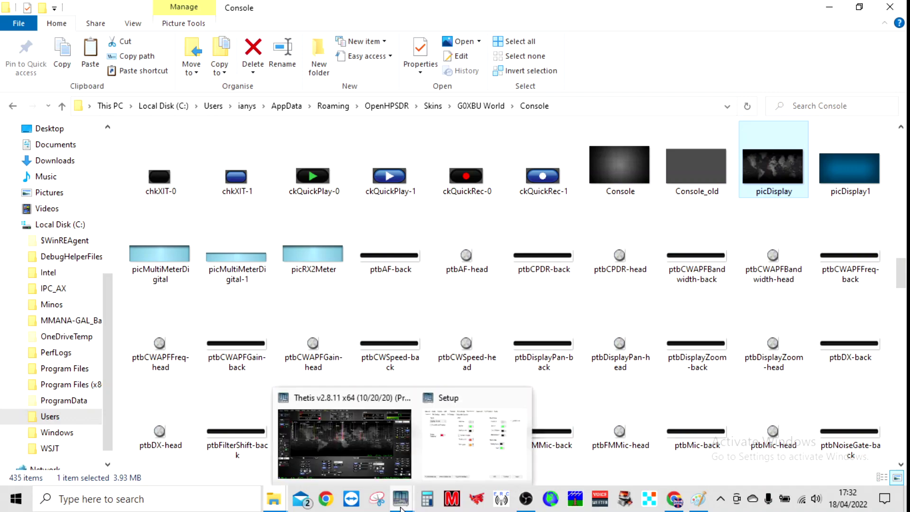
pyautogui.click(371, 470)
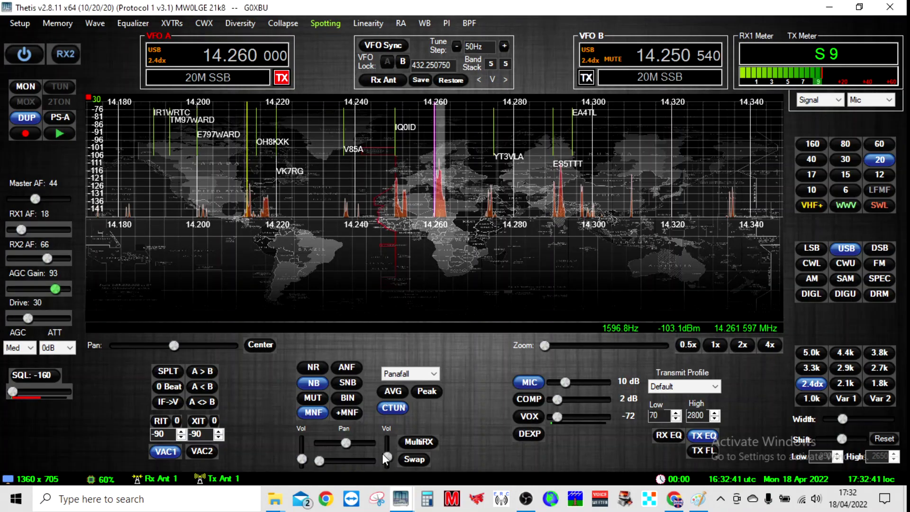
pyautogui.click(890, 8)
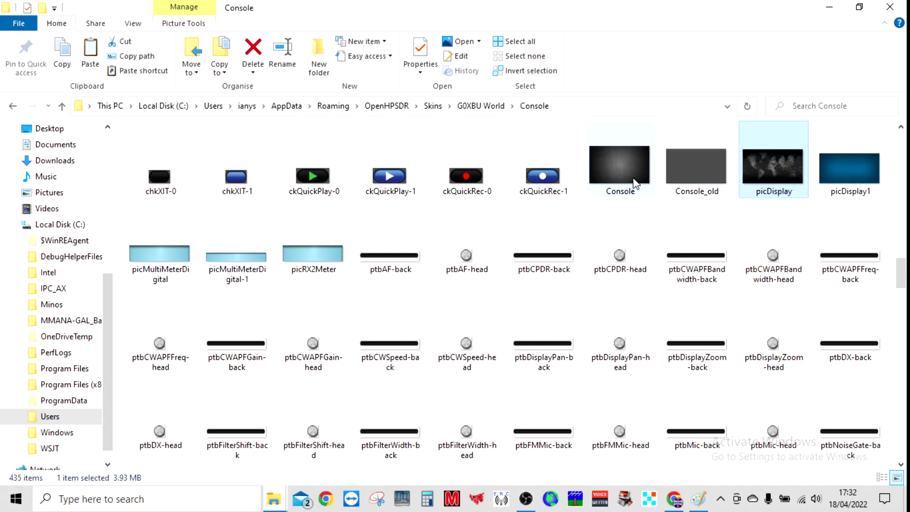
# Open the skin's Console background image in Paint, view the available save formats, and close Paint without saving
pyautogui.moveTo(621, 171)
pyautogui.moveTo(631, 155)
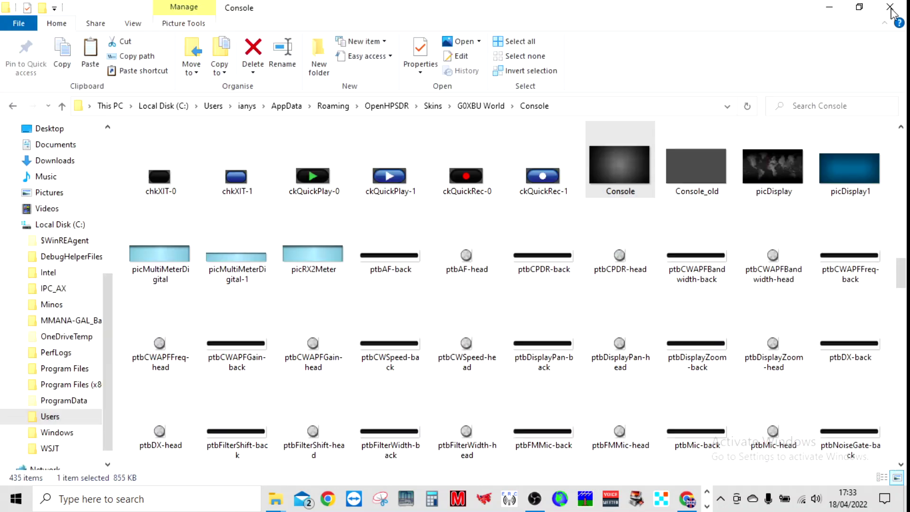
pyautogui.rightClick(607, 166)
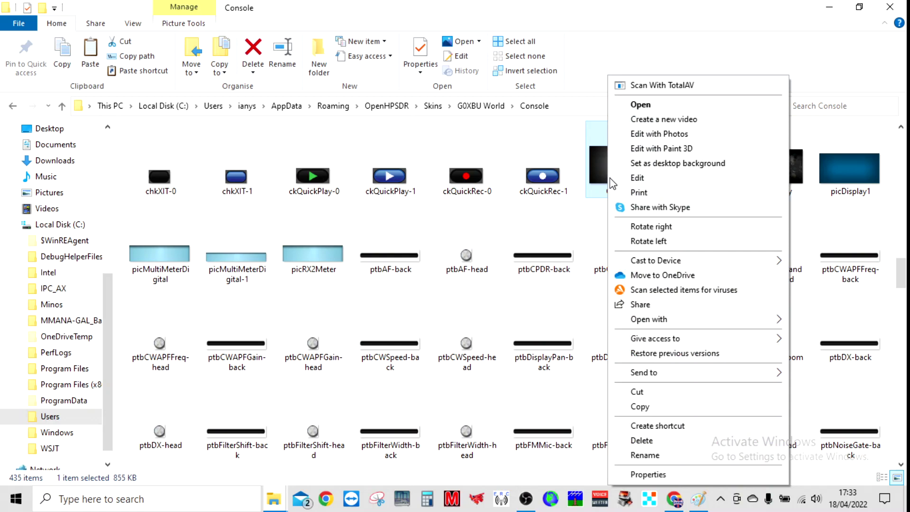
pyautogui.moveTo(677, 321)
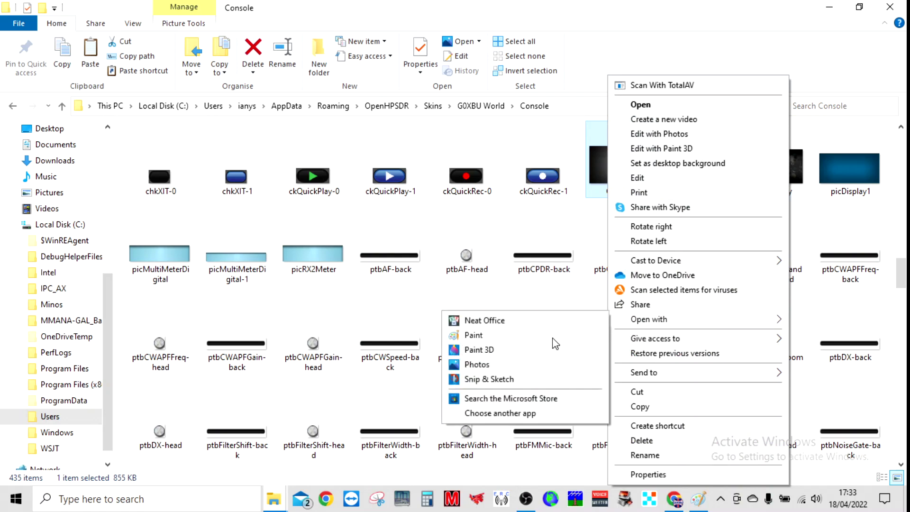
pyautogui.click(514, 336)
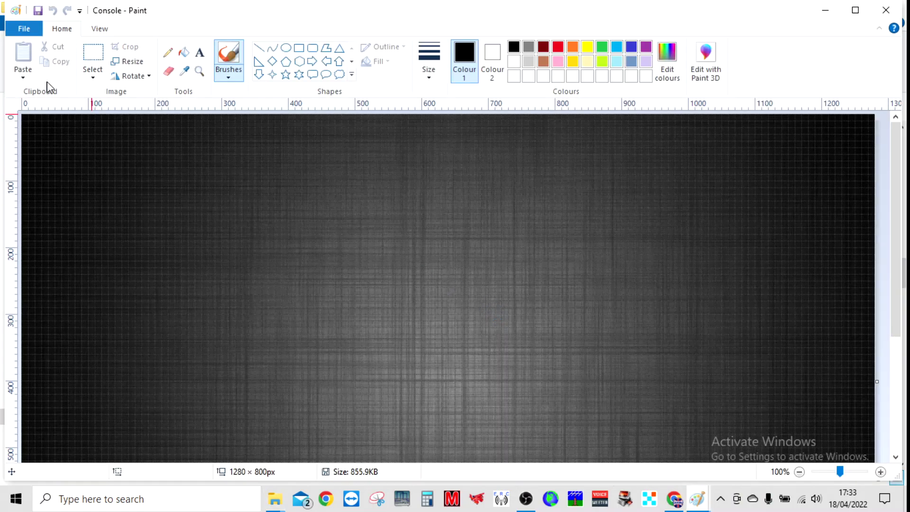
pyautogui.click(26, 29)
pyautogui.moveTo(66, 145)
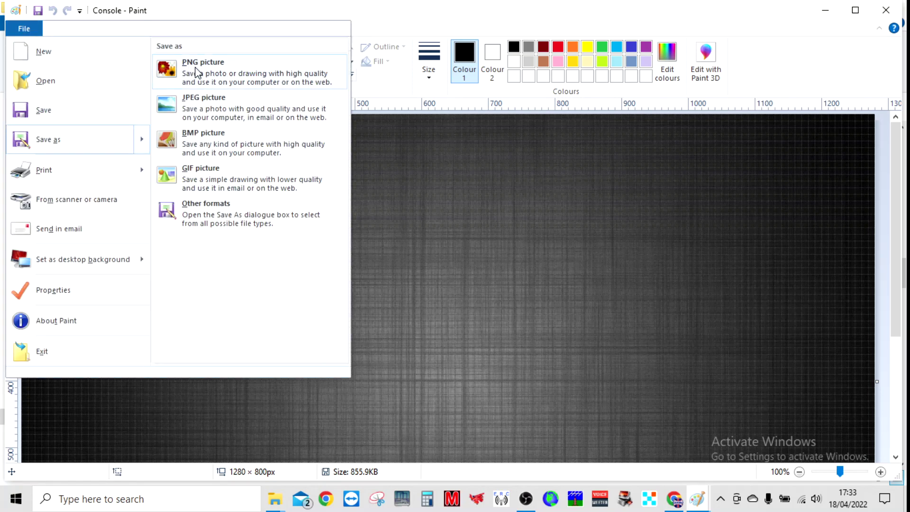
pyautogui.click(886, 10)
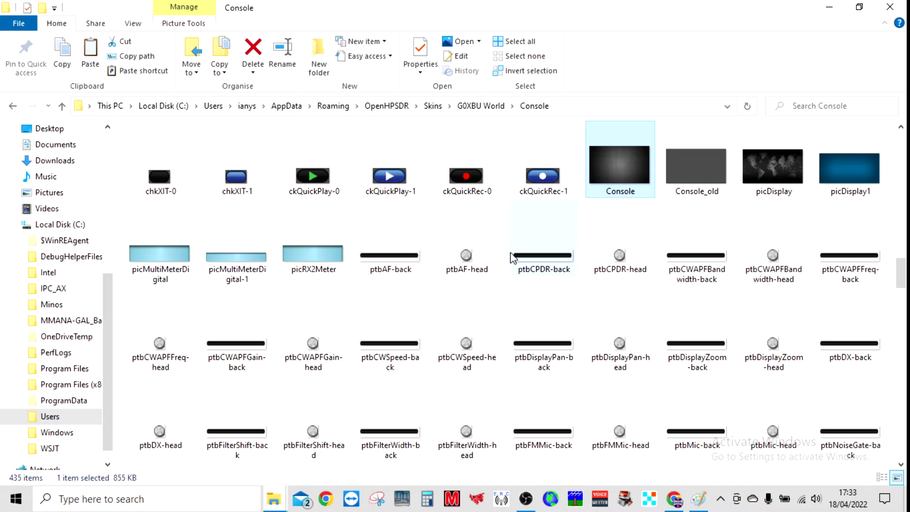
# Look through the button and slider images in the Console folder and select the chkMOX-1 button image
pyautogui.scroll(-10, 513, 263)
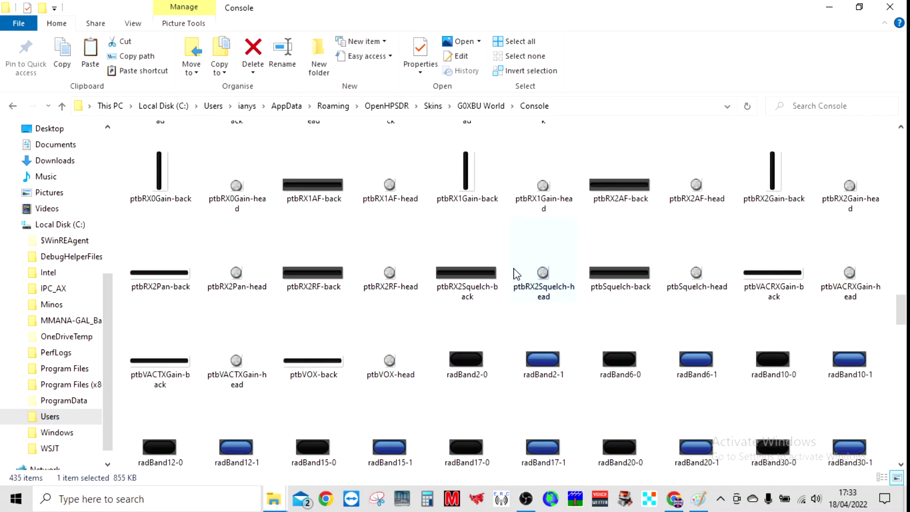
pyautogui.scroll(-5, 517, 273)
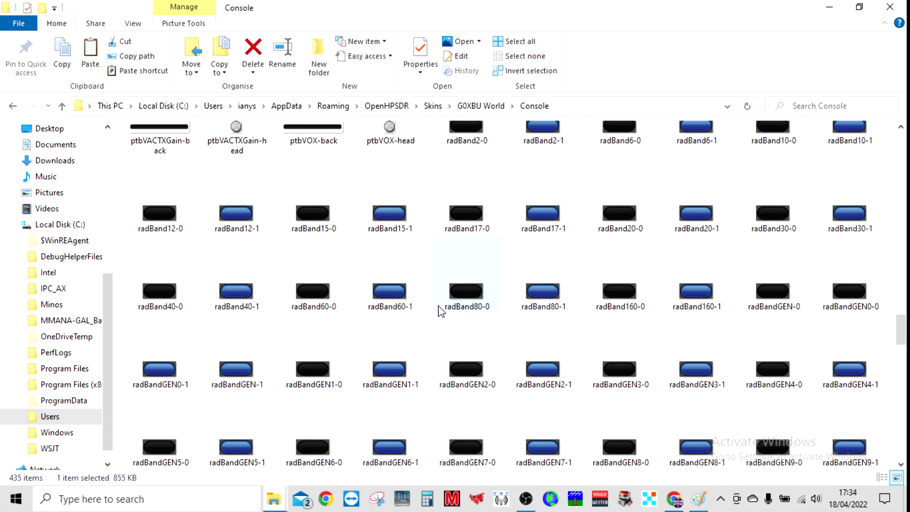
pyautogui.scroll(-3, 441, 310)
pyautogui.scroll(-6, 441, 310)
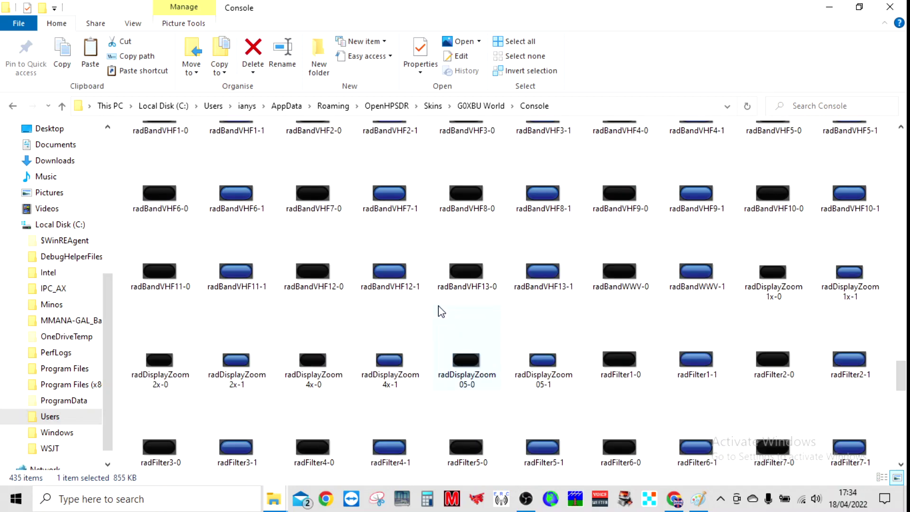
pyautogui.scroll(-12, 440, 310)
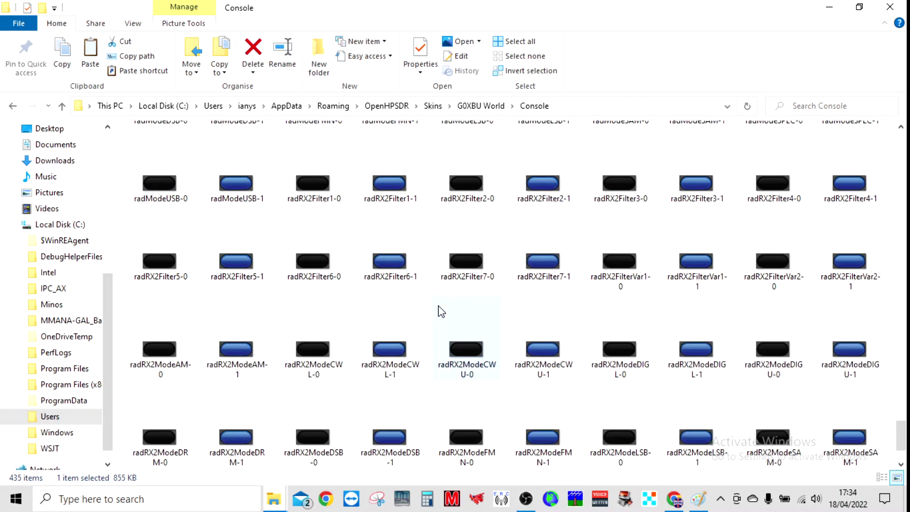
pyautogui.scroll(15, 441, 311)
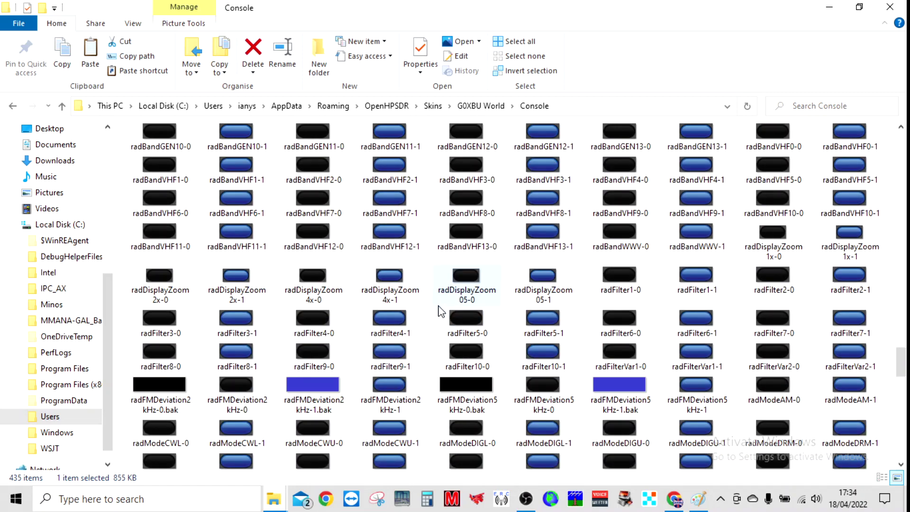
pyautogui.scroll(8, 441, 311)
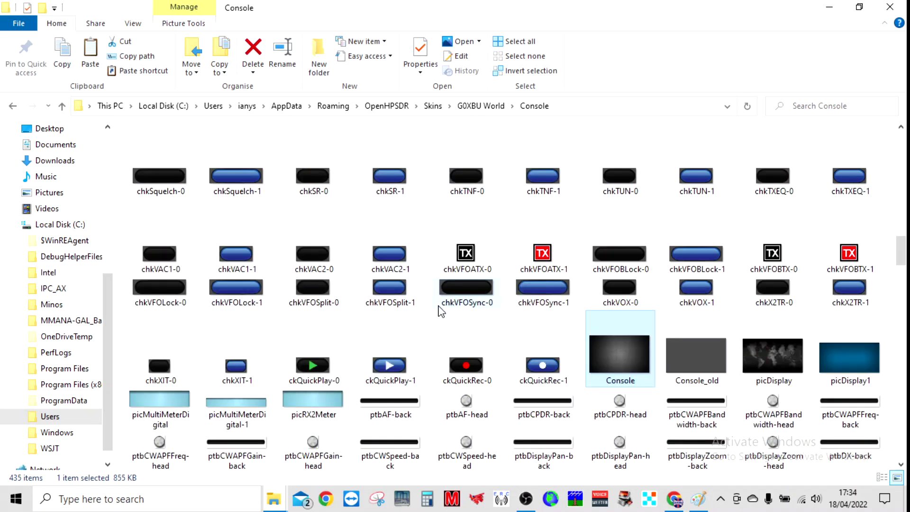
pyautogui.scroll(3, 441, 311)
pyautogui.scroll(5, 441, 311)
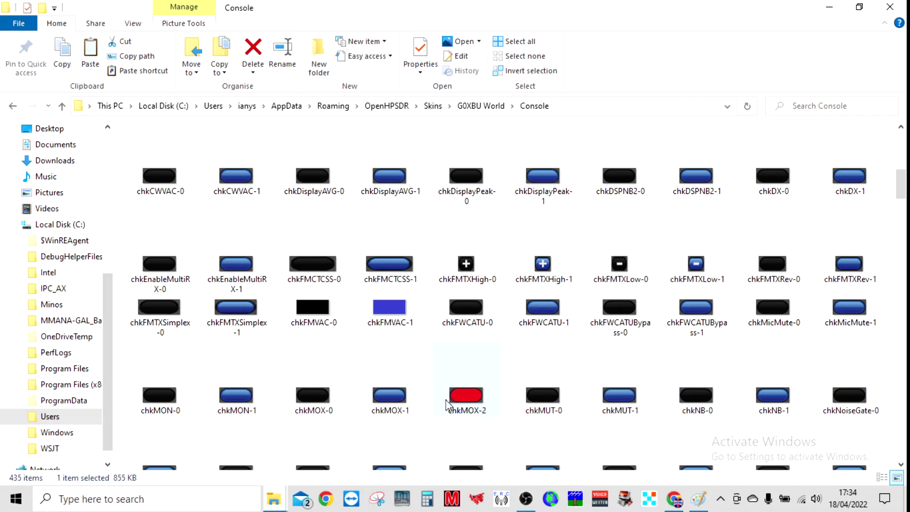
pyautogui.moveTo(469, 407)
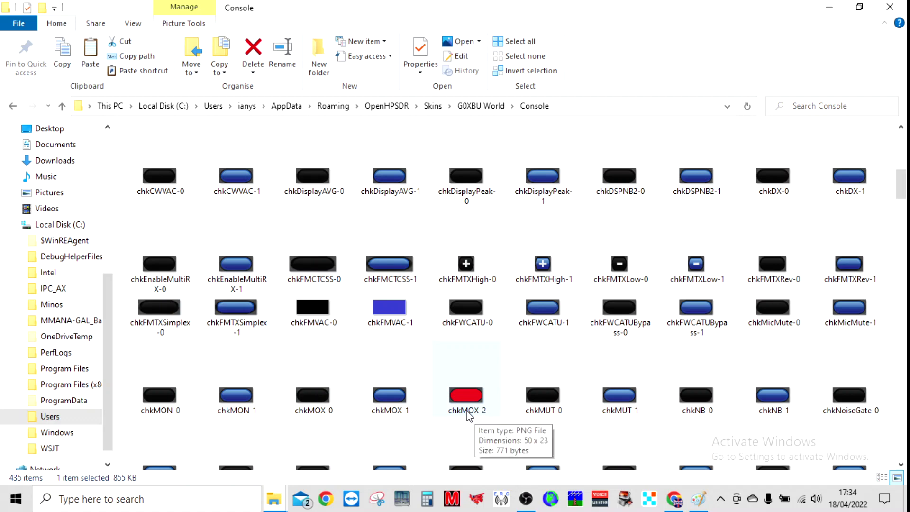
pyautogui.click(393, 397)
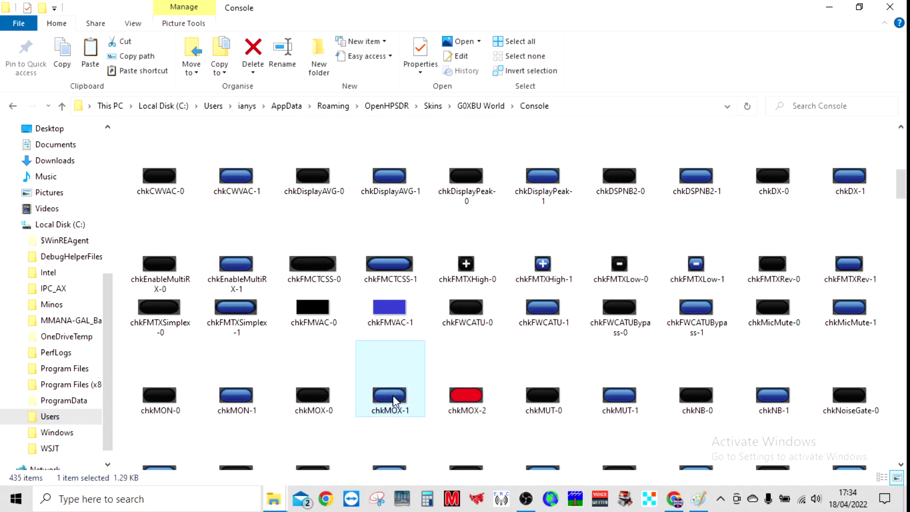
# Rename the blue chkMOX-1 button image as chkMOX-3 in the skin's Console folder
pyautogui.rightClick(394, 397)
pyautogui.click(433, 454)
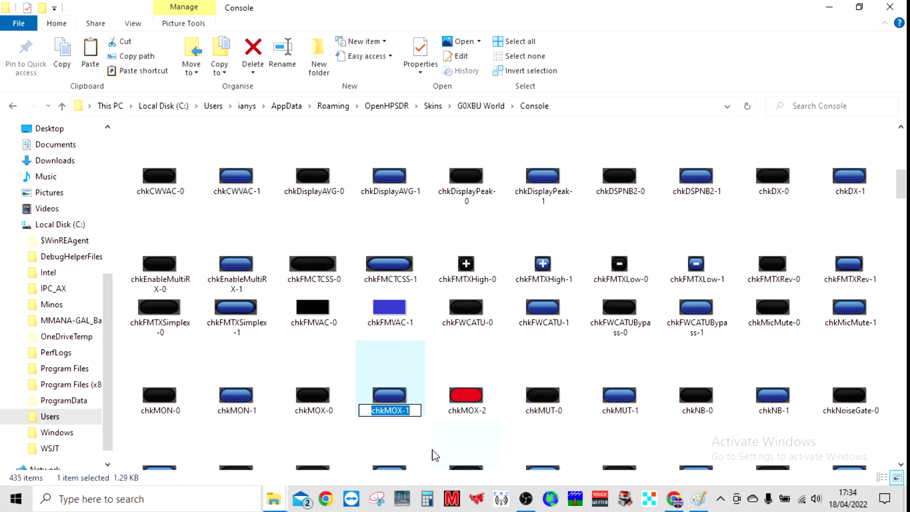
pyautogui.press('End')
pyautogui.press('BackSpace')
pyautogui.write('3')
# Rename the red chkMOX-2 button image as chkMOX-1 so it replaces the blue MOX button
pyautogui.rightClick(469, 394)
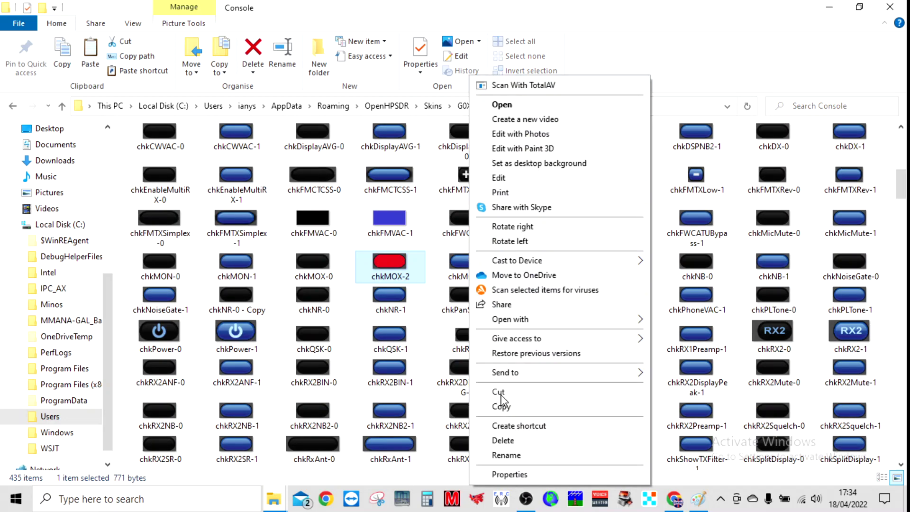
pyautogui.click(504, 455)
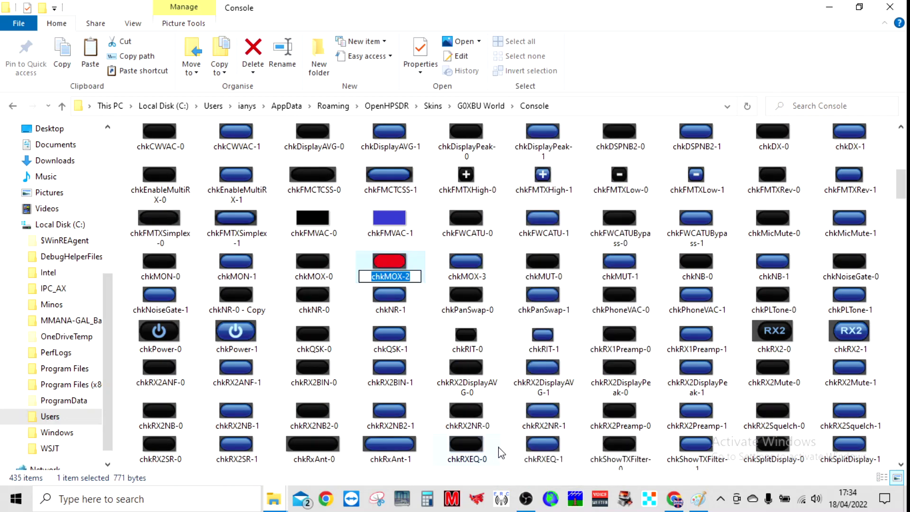
pyautogui.press('End')
pyautogui.press('BackSpace')
pyautogui.write('1')
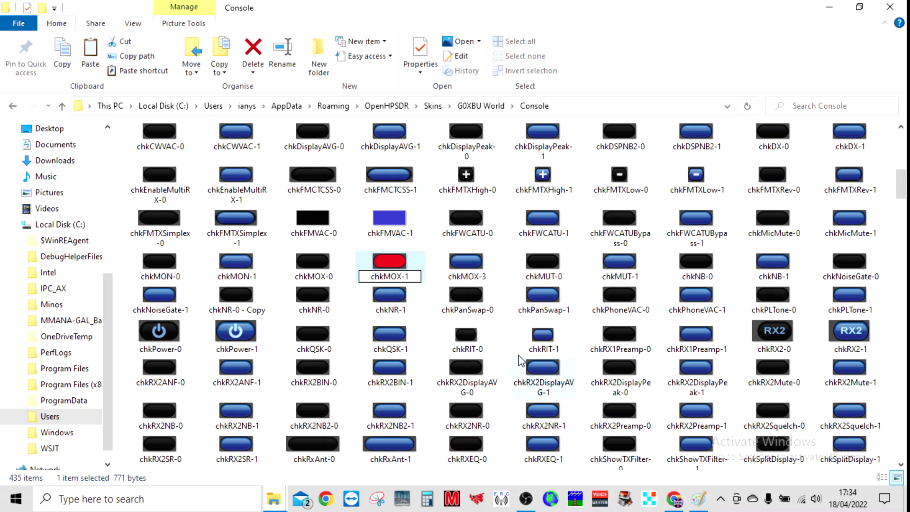
pyautogui.click(429, 330)
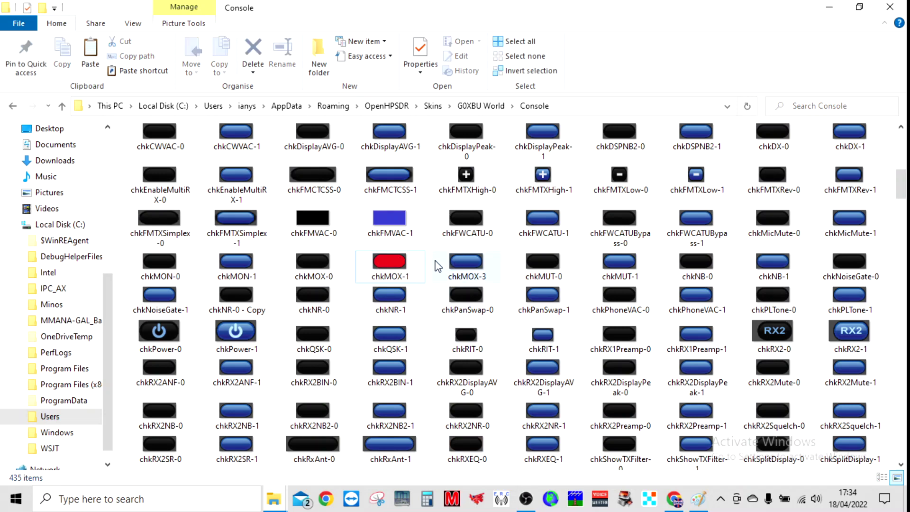
pyautogui.moveTo(384, 265)
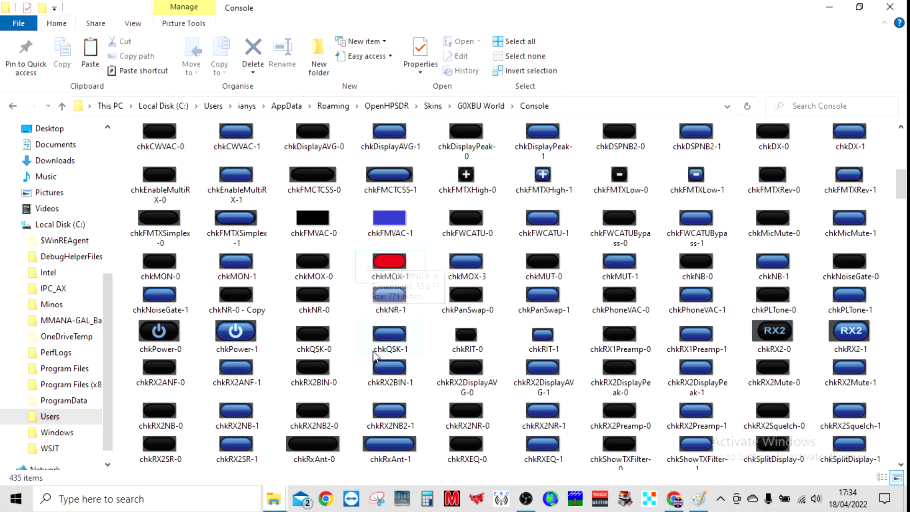
# Launch Thetis and power on the radio
pyautogui.click(406, 506)
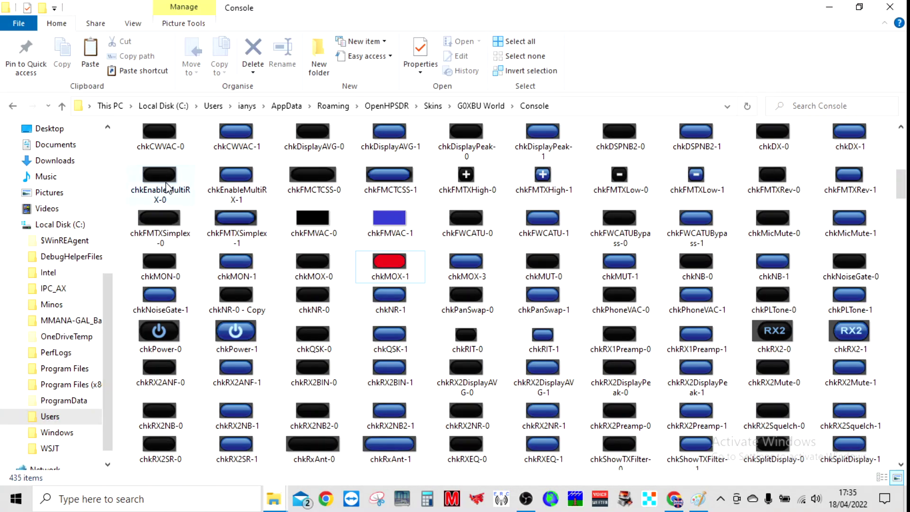
pyautogui.click(407, 505)
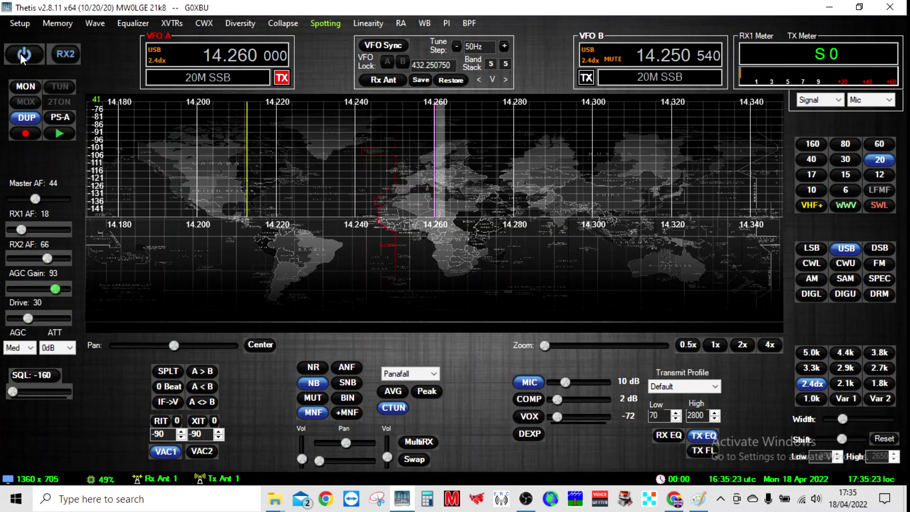
pyautogui.click(22, 55)
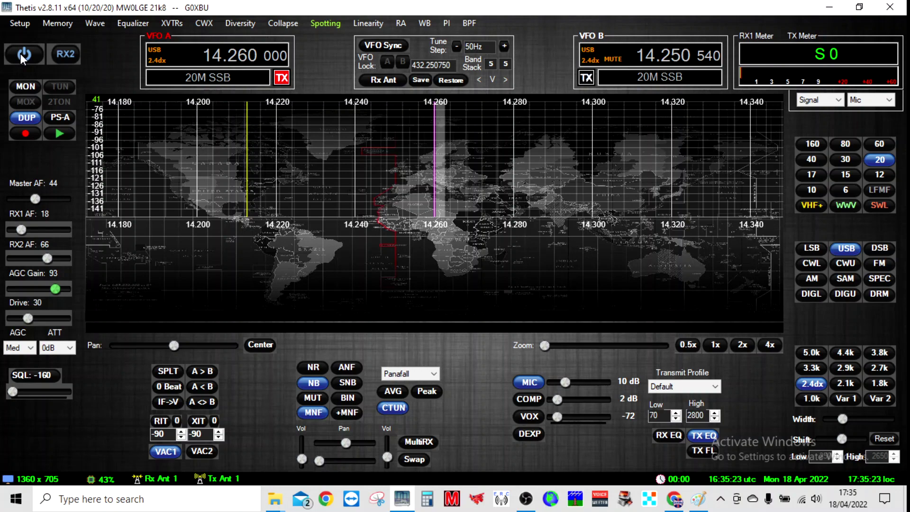
# Mute the receiver and switch MOX transmit on and off to check its button image
pyautogui.click(306, 401)
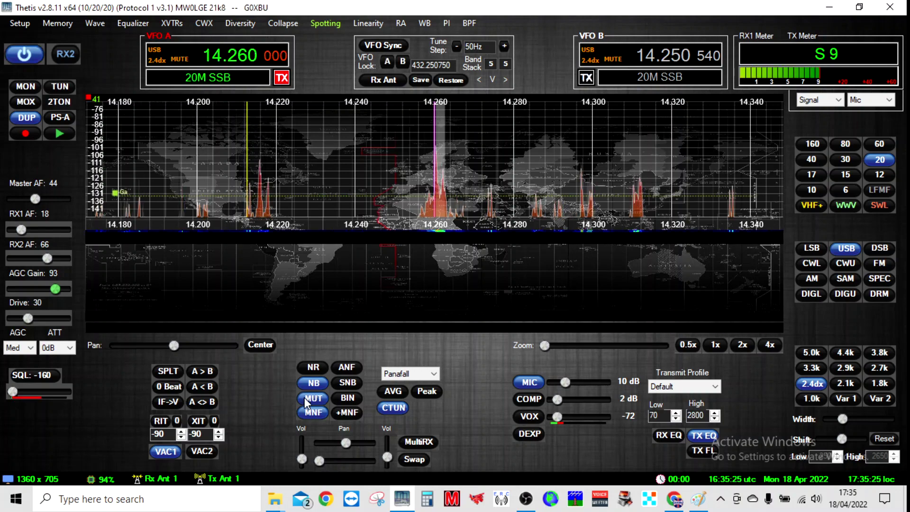
pyautogui.click(21, 103)
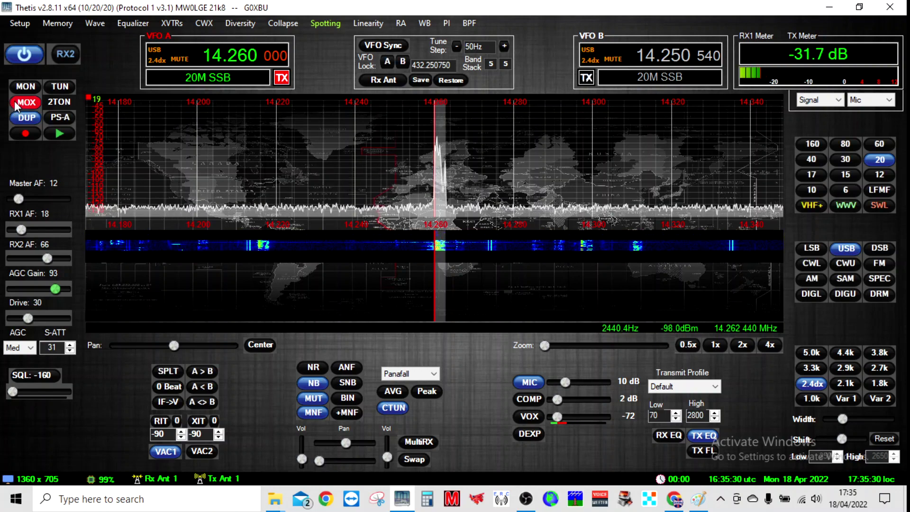
pyautogui.click(17, 104)
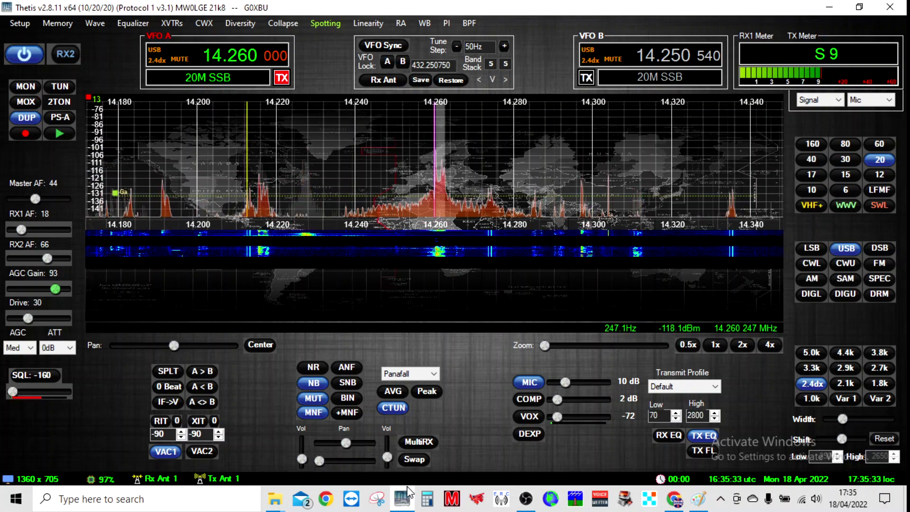